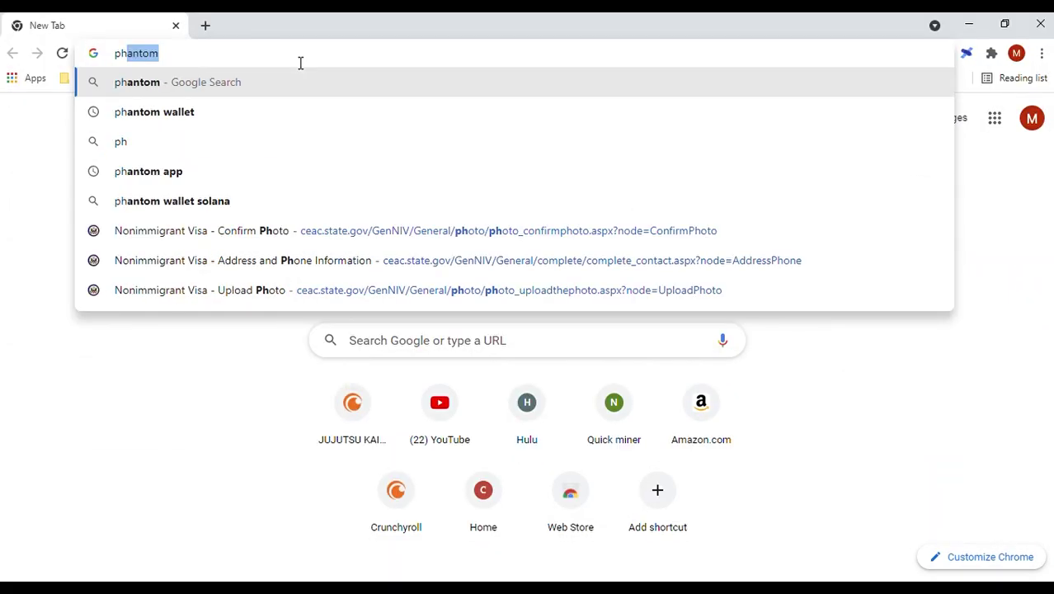
# - Load phantom.app from the Chrome address bar
pyautogui.write('.app')
pyautogui.press('Return')
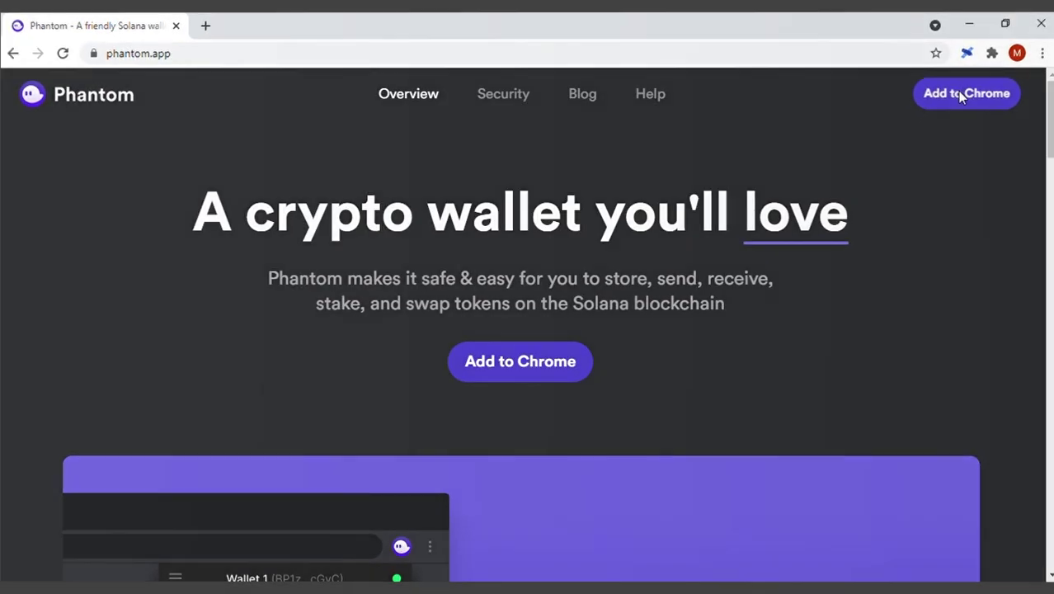
# - Add the Phantom Wallet extension to Chrome from the Chrome Web Store
pyautogui.click(966, 95)
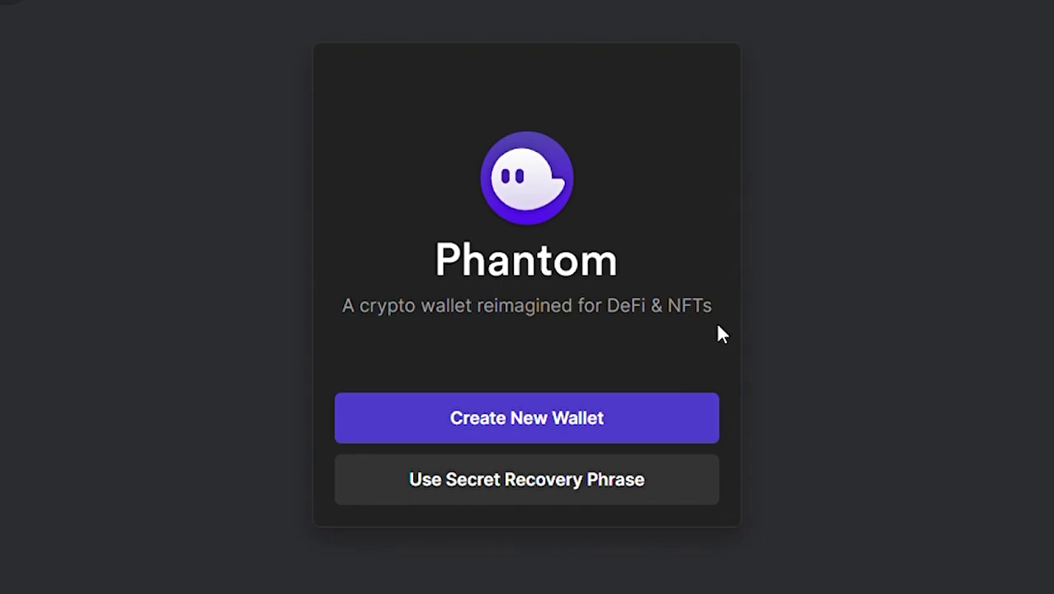
# - Create a new wallet and confirm its secret recovery phrase has been saved
pyautogui.click(557, 418)
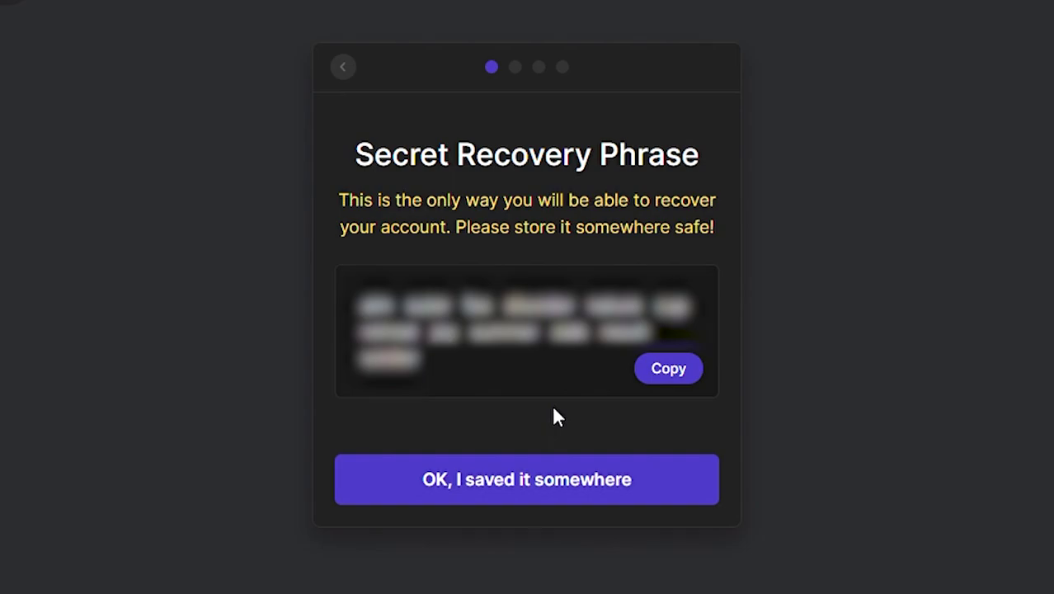
pyautogui.click(547, 474)
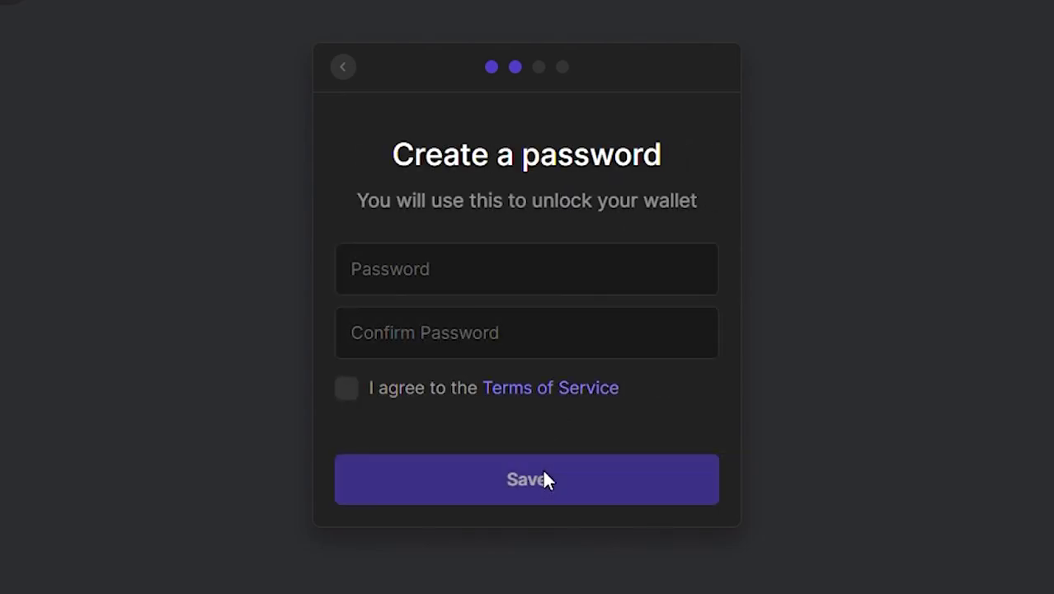
# - Enter and confirm the wallet password, accept the Terms of Service, and save
pyautogui.click(545, 287)
pyautogui.write('••••••••')
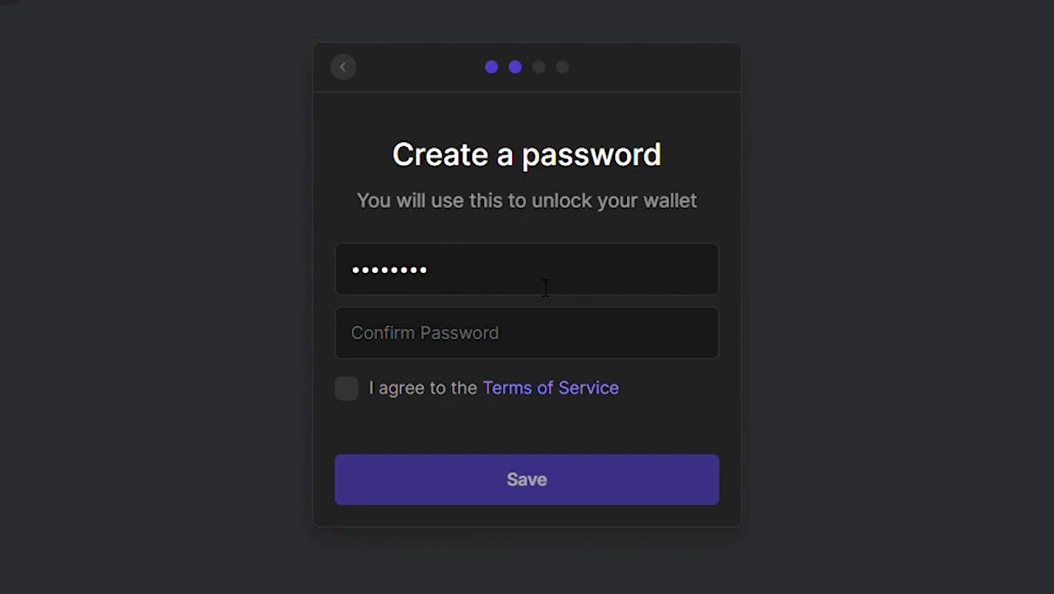
pyautogui.press('Tab')
pyautogui.write('••••••••')
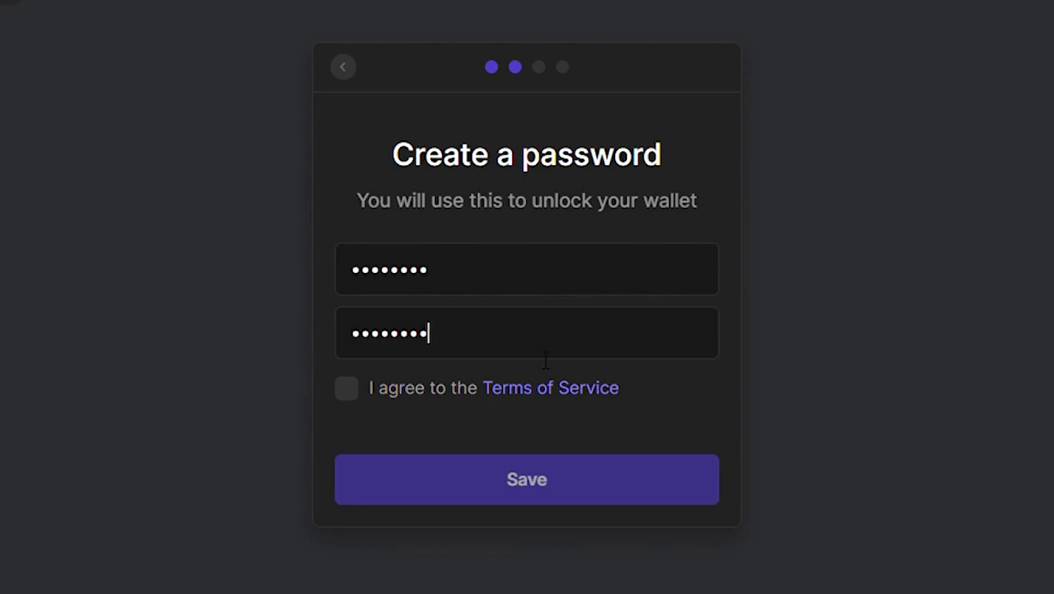
pyautogui.click(347, 390)
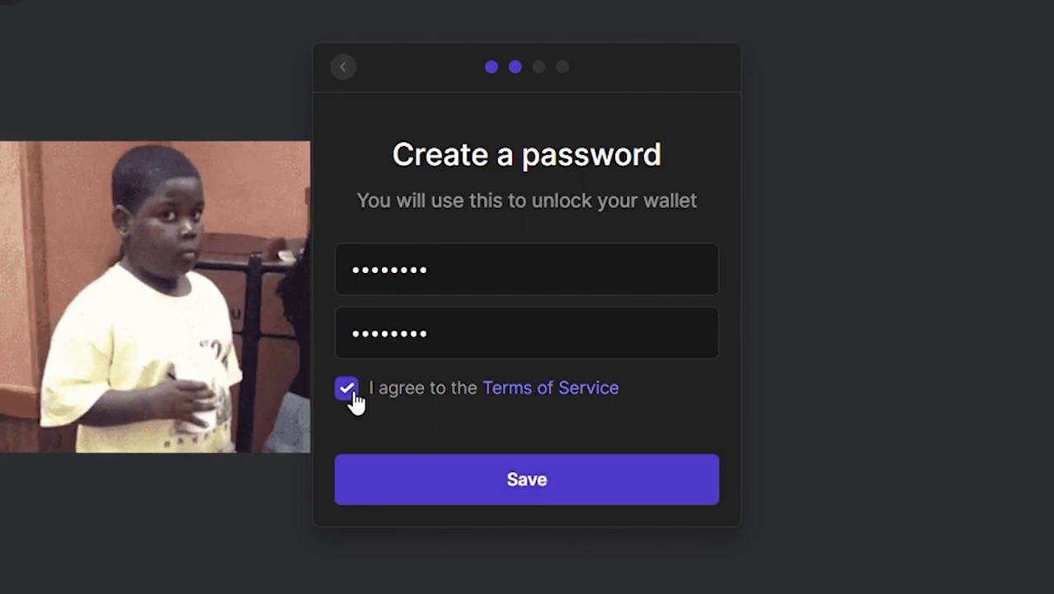
pyautogui.click(512, 485)
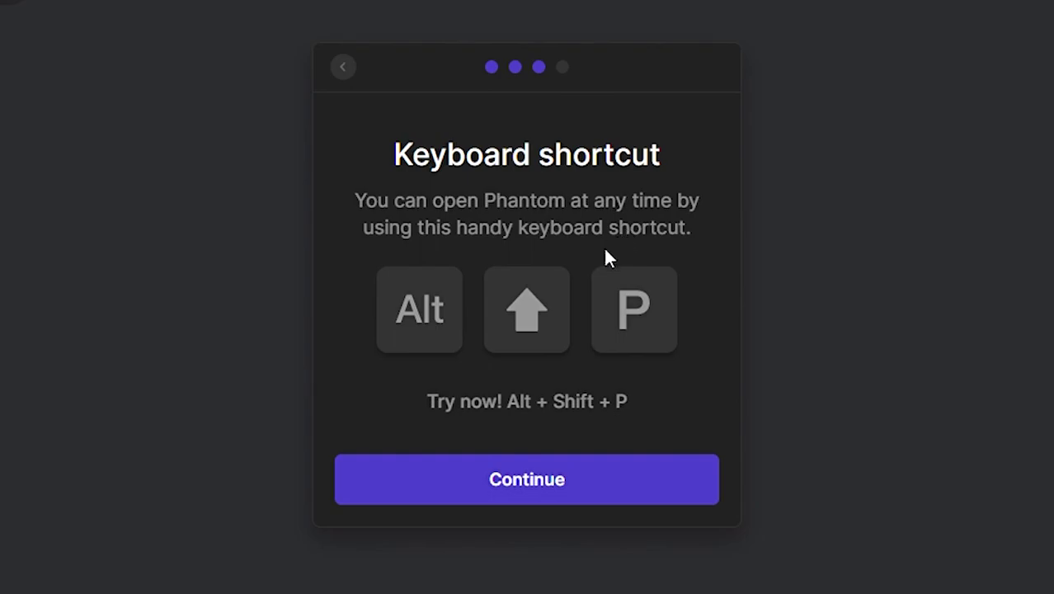
# - Continue past the keyboard shortcut tip to complete onboarding
pyautogui.click(562, 495)
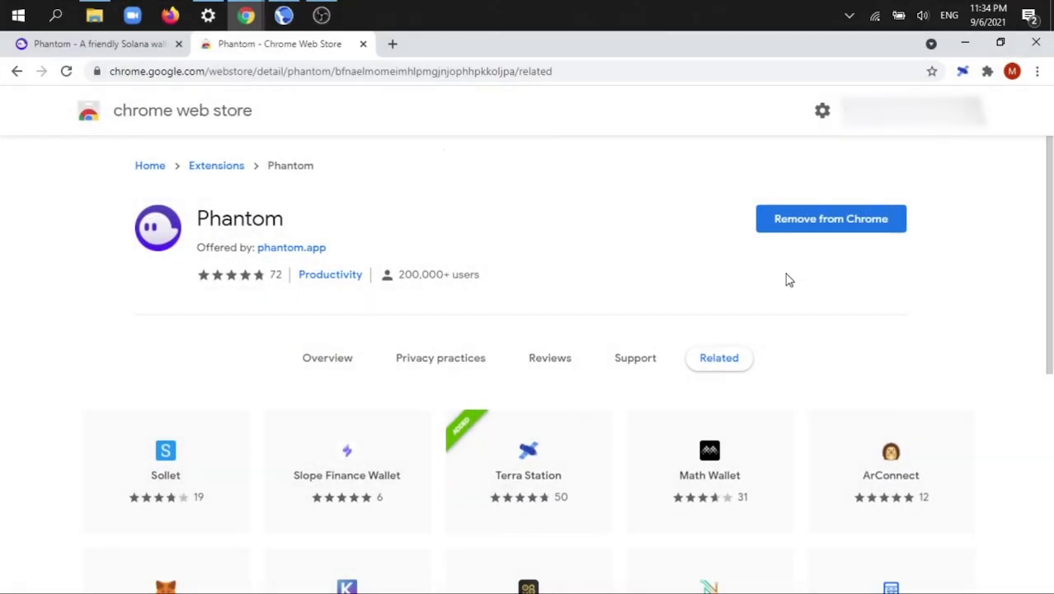
# - Pin Phantom to the Chrome toolbar and open its popup showing Wallet 1 with 0.0001 SOL
pyautogui.click(987, 72)
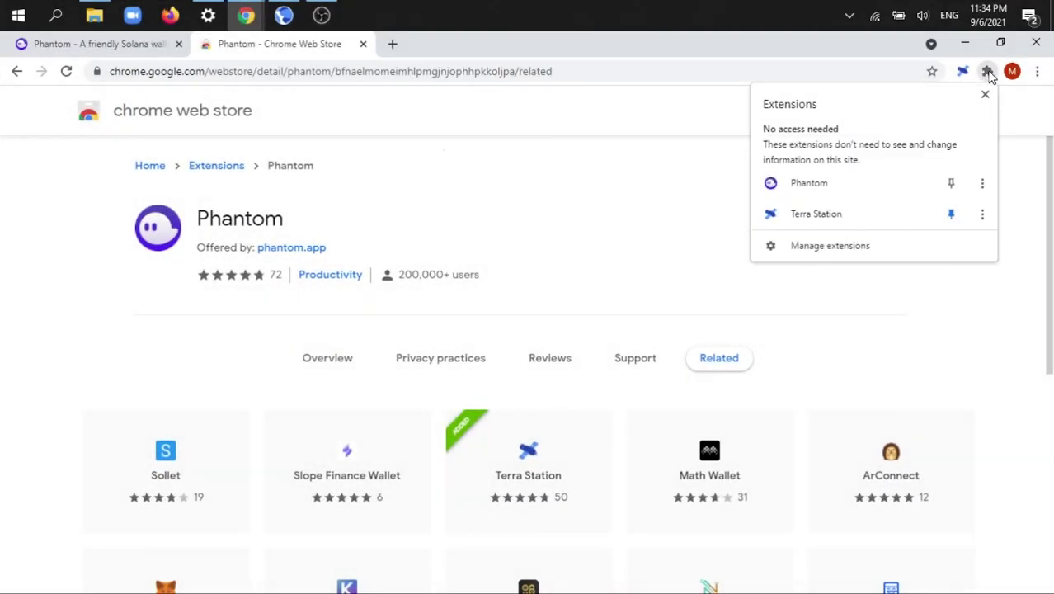
pyautogui.click(950, 185)
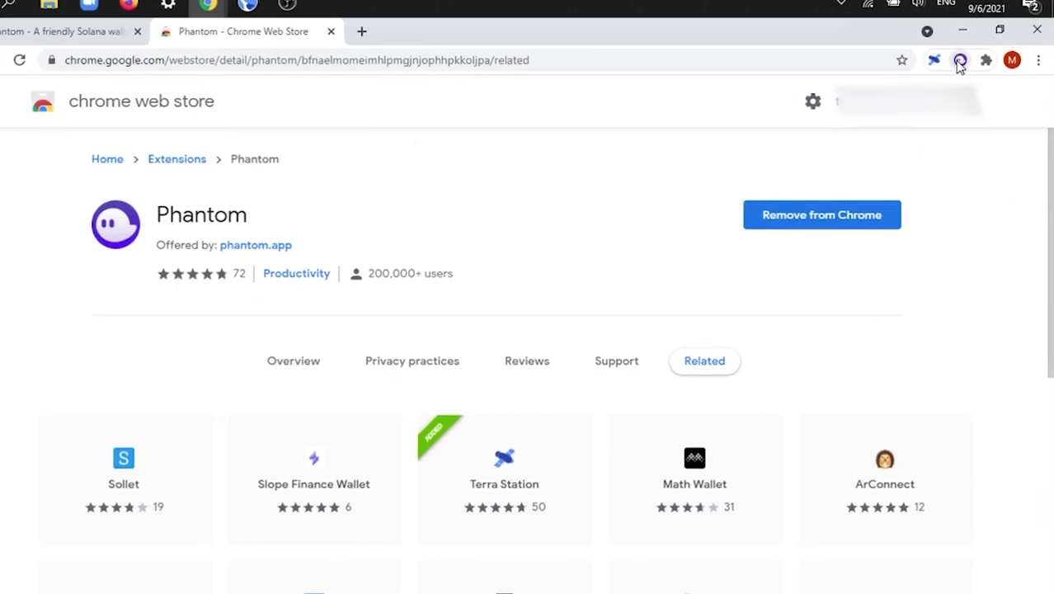
pyautogui.click(959, 62)
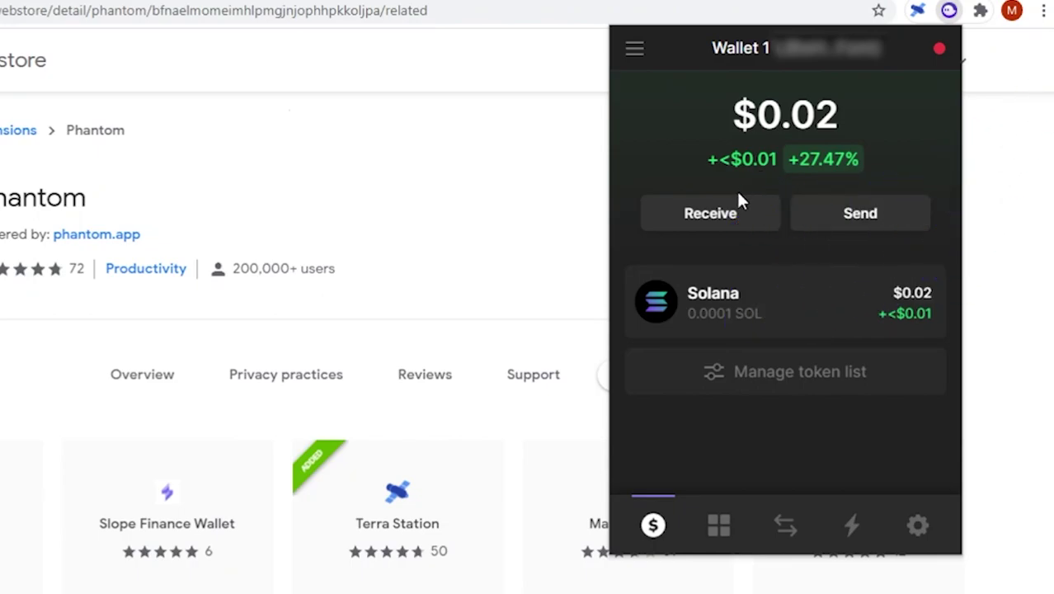
# - Open the Receive panel listing Deposit from FTX and suggested tokens like Solana
pyautogui.click(711, 214)
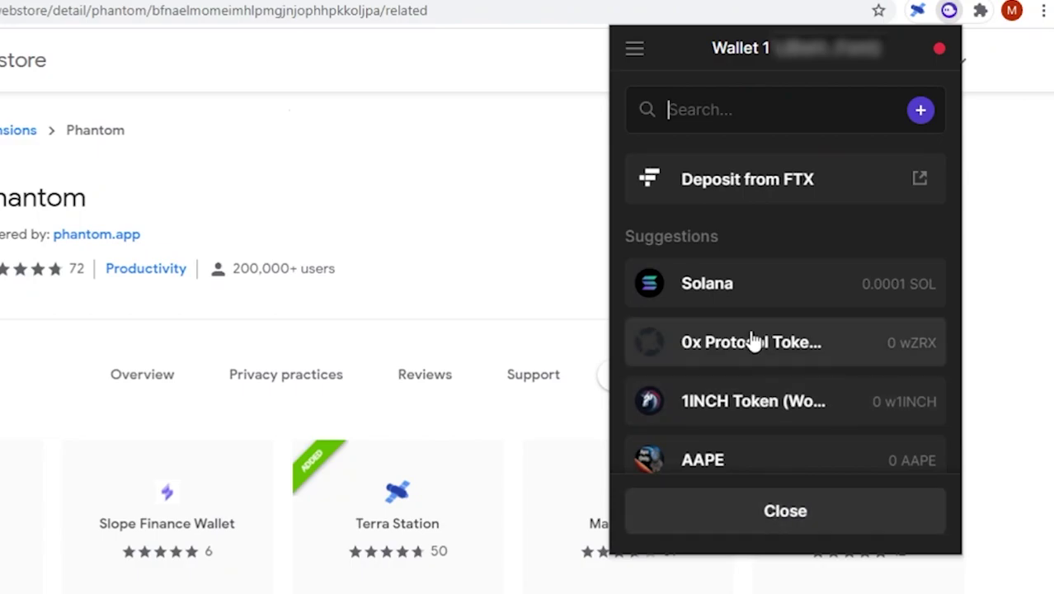
# - Close the Receive panel and open the Send chooser, picking Solana with 0.0001 SOL
pyautogui.click(782, 514)
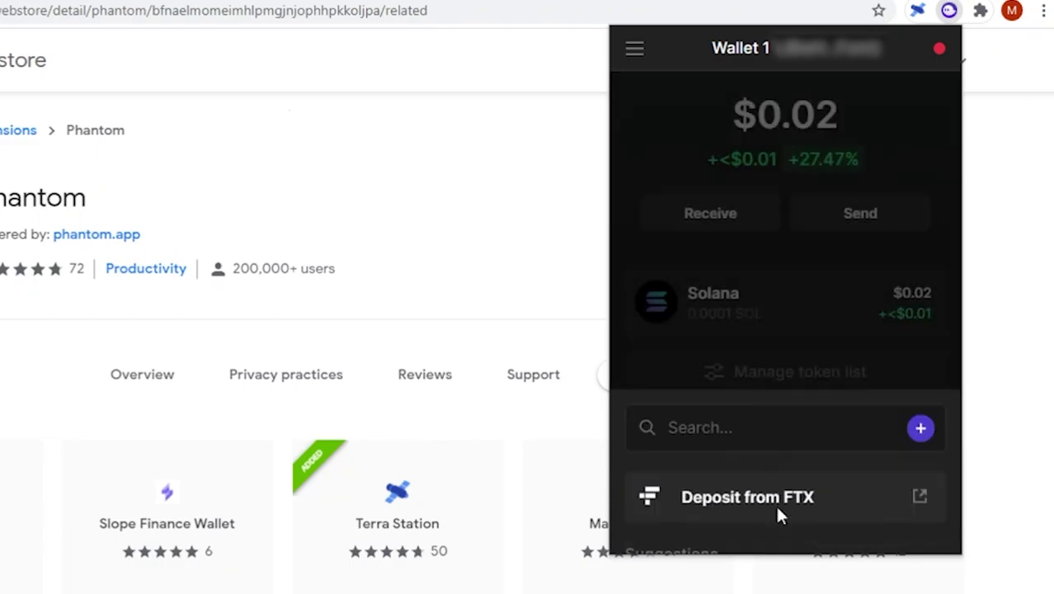
pyautogui.click(866, 213)
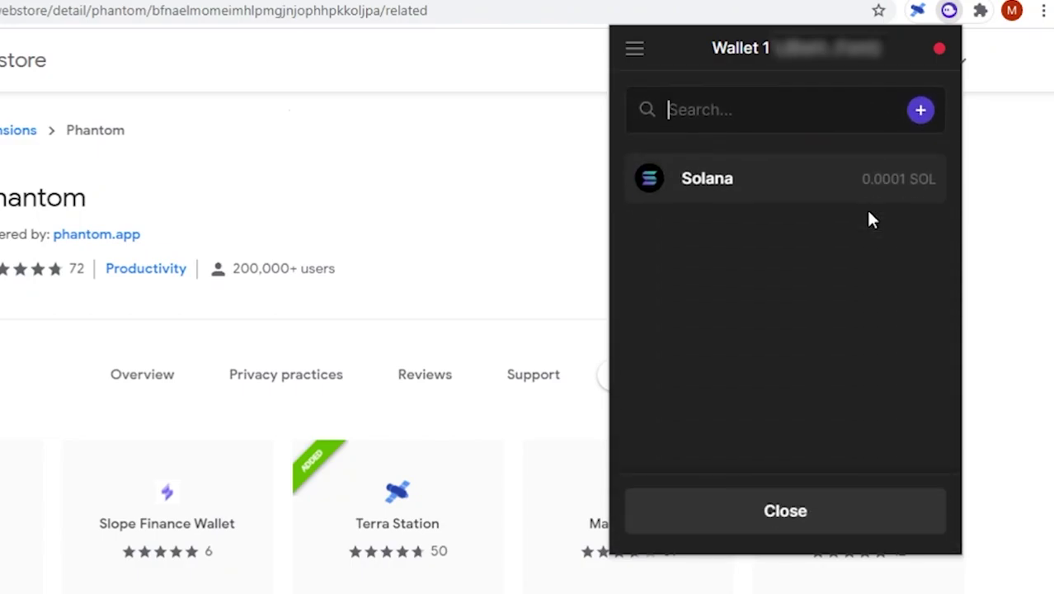
pyautogui.click(822, 201)
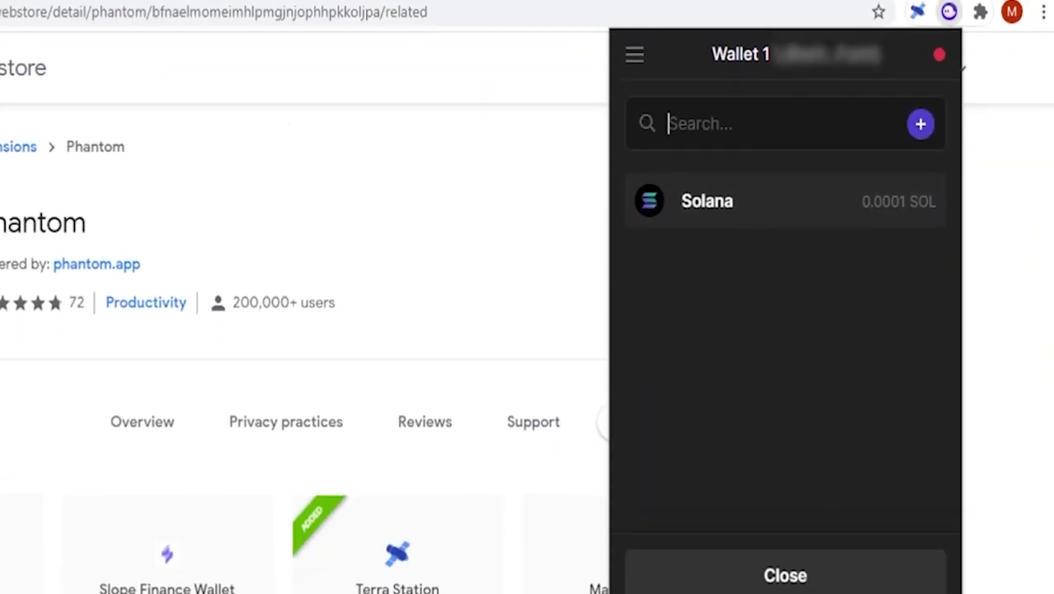
pyautogui.click(787, 513)
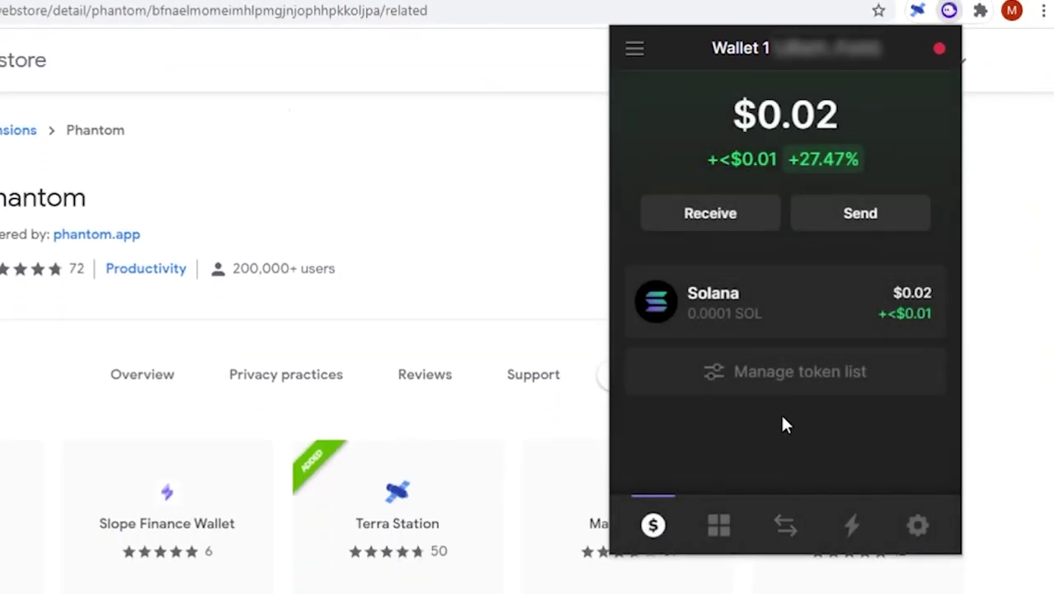
pyautogui.click(796, 320)
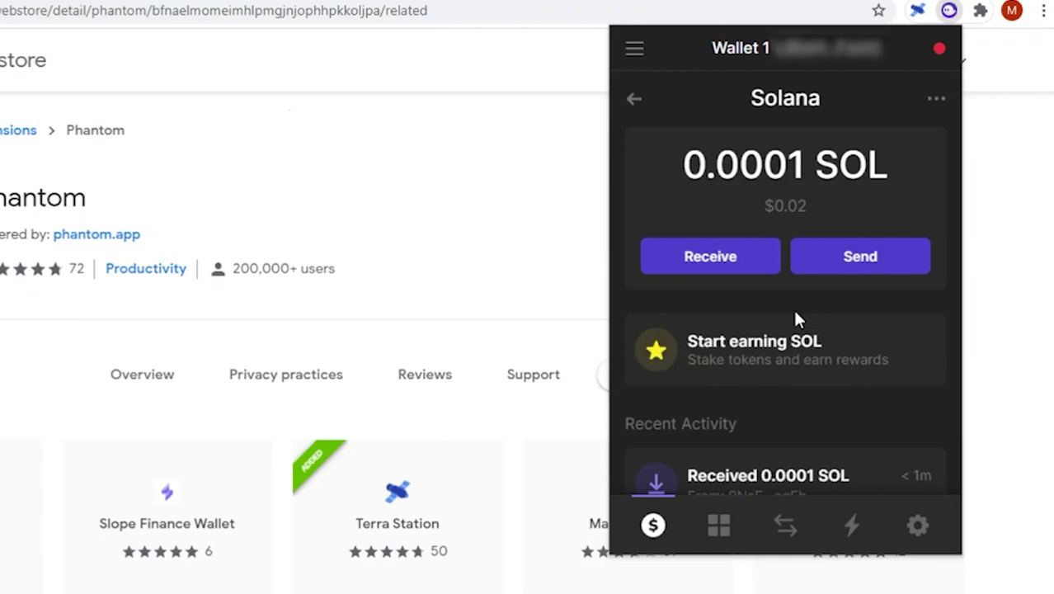
pyautogui.scroll(-1, 797, 318)
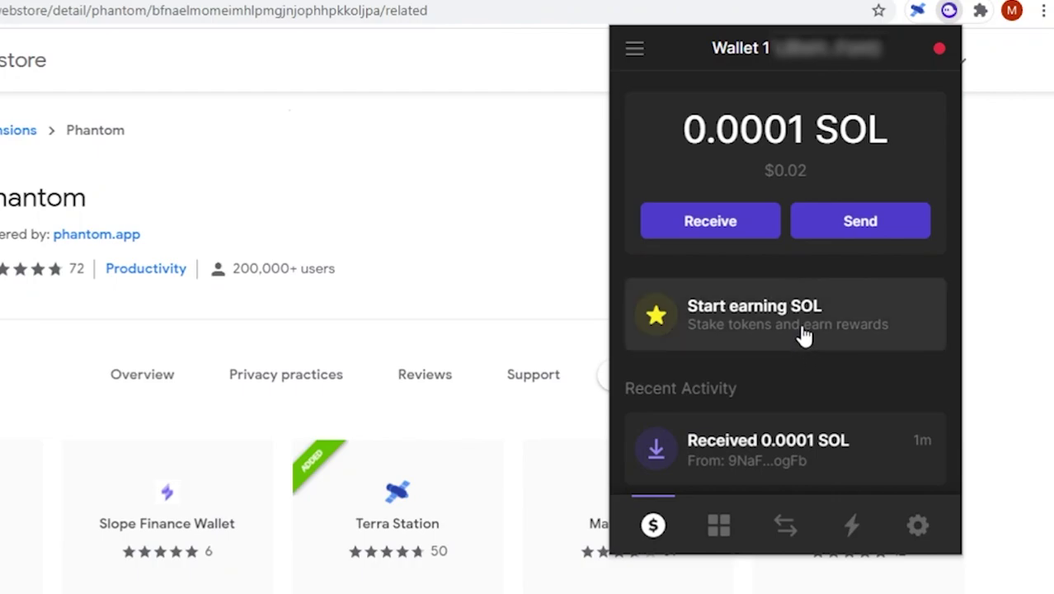
pyautogui.click(805, 333)
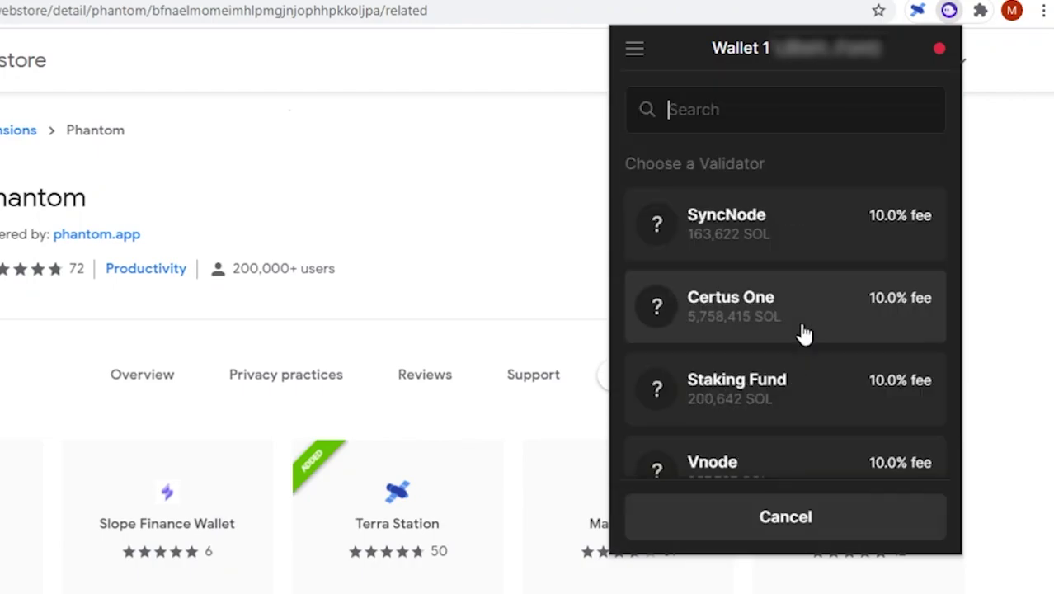
pyautogui.scroll(-3, 816, 231)
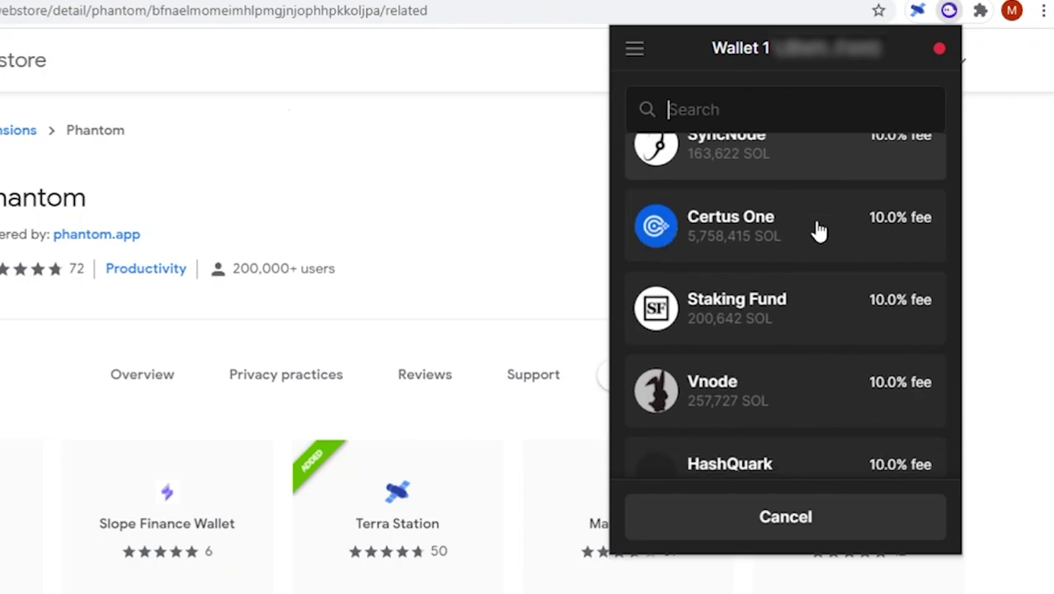
pyautogui.scroll(4, 817, 229)
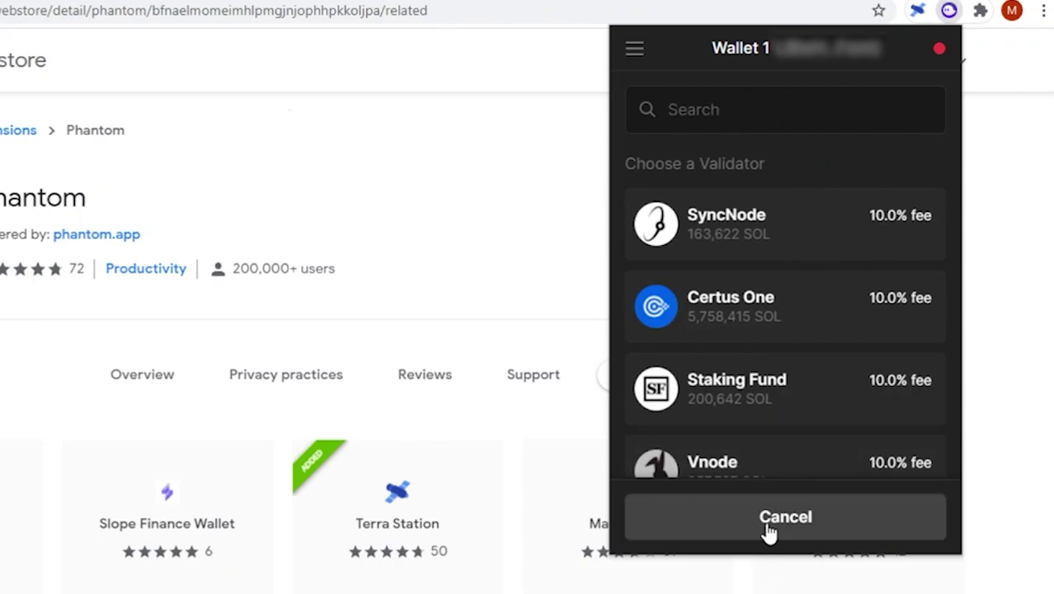
pyautogui.click(767, 532)
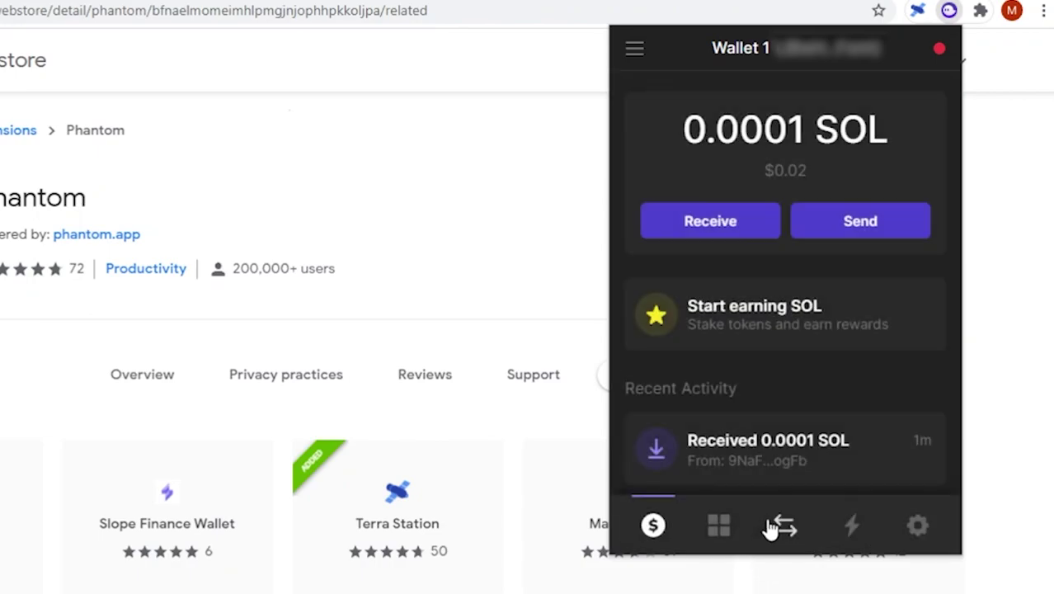
# - View Collectibles, then browse the Swap form's You Receive token list down to Tulip
pyautogui.click(723, 532)
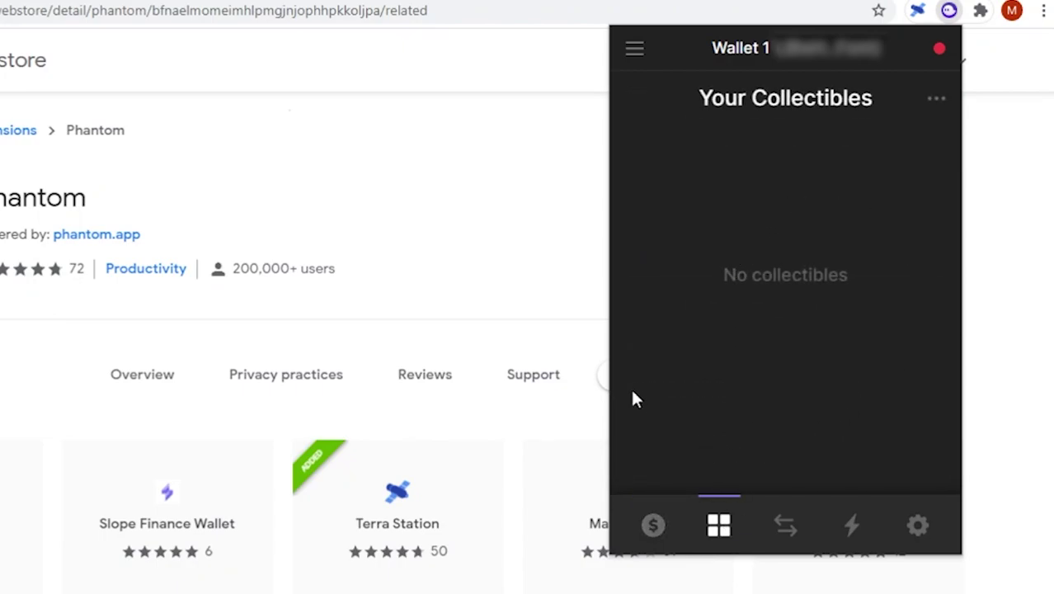
pyautogui.click(782, 529)
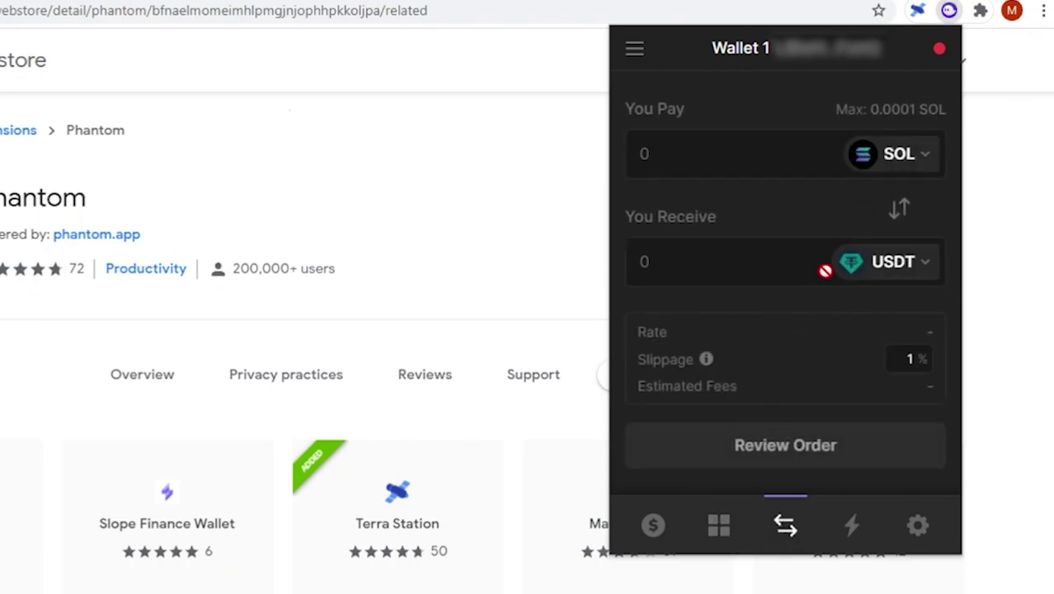
pyautogui.click(924, 264)
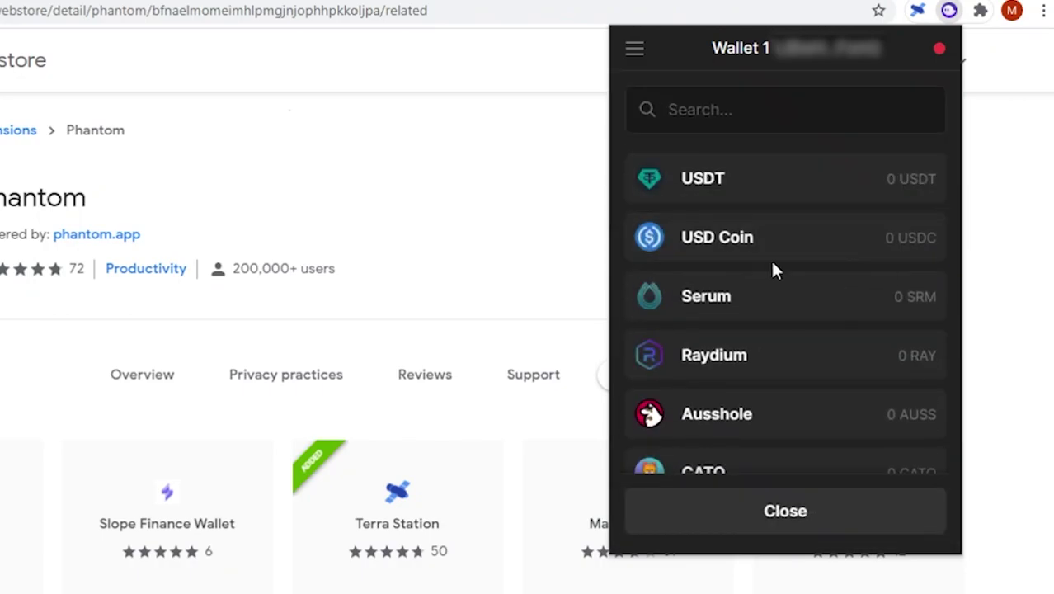
pyautogui.scroll(-3, 786, 235)
pyautogui.scroll(-7, 790, 239)
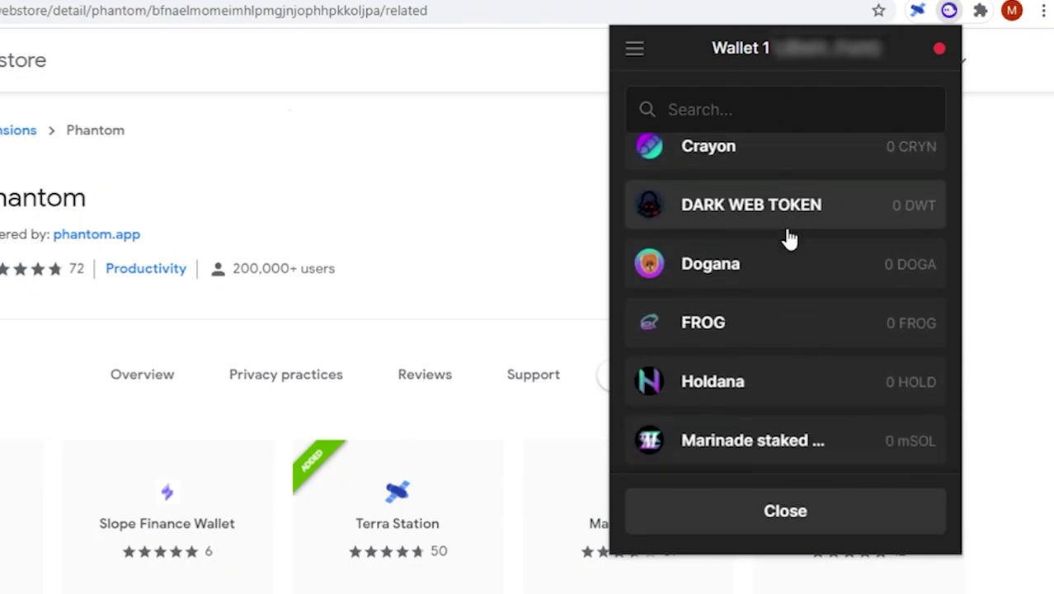
pyautogui.scroll(-9, 790, 239)
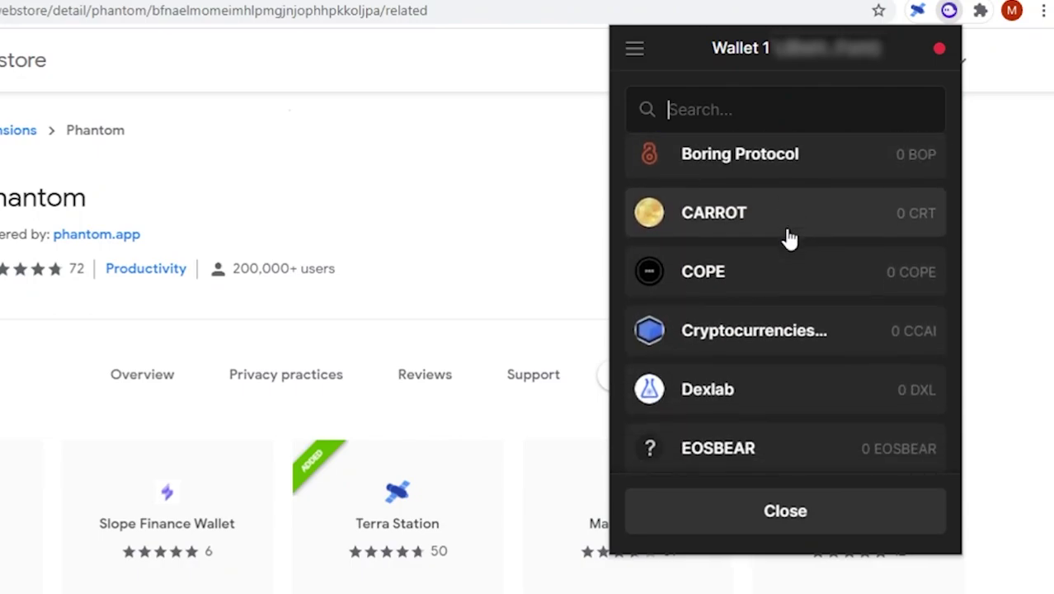
pyautogui.scroll(-8, 788, 235)
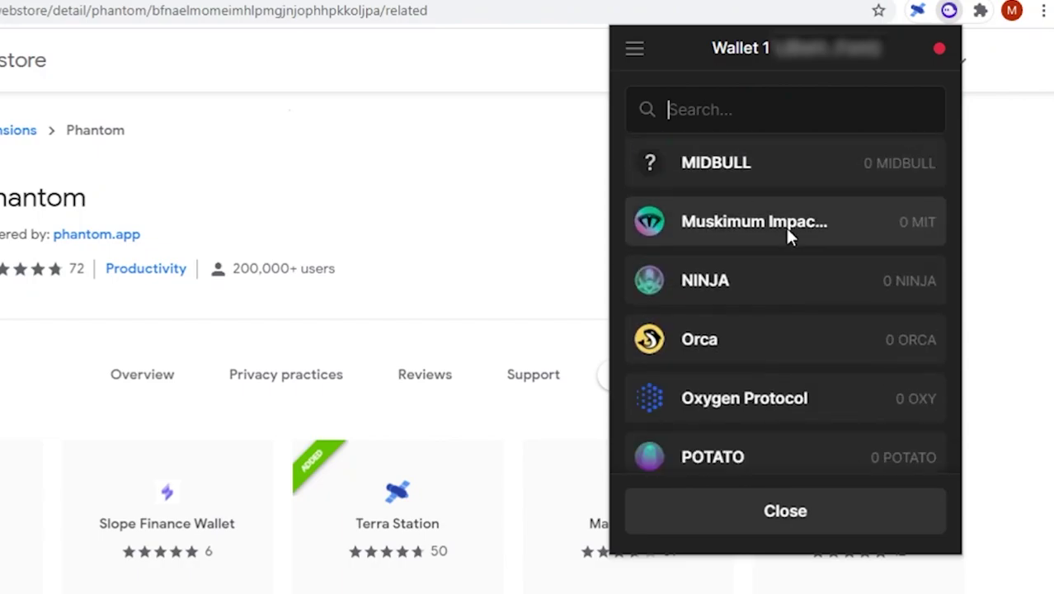
pyautogui.scroll(-9, 790, 238)
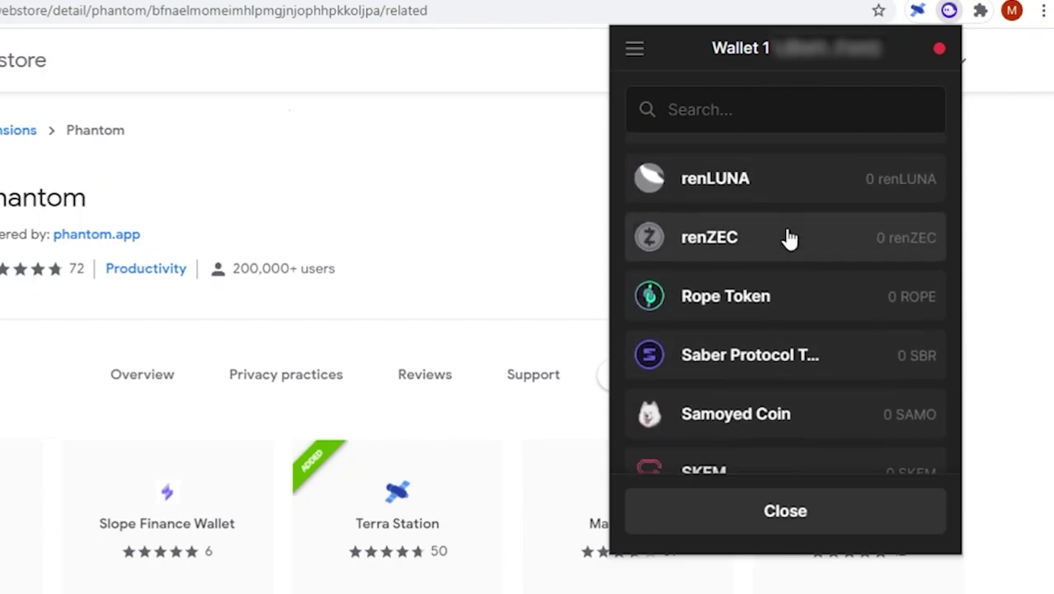
pyautogui.scroll(-9, 791, 239)
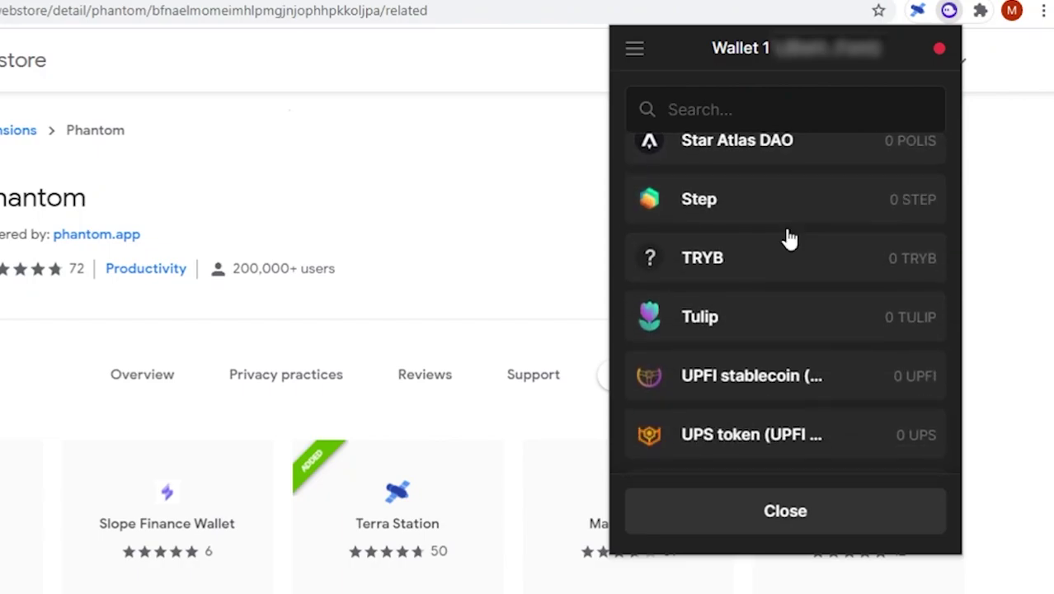
# - Check the Activity tab, then set the auto-lock timer in Settings to 60 minutes and save
pyautogui.click(783, 519)
pyautogui.click(852, 526)
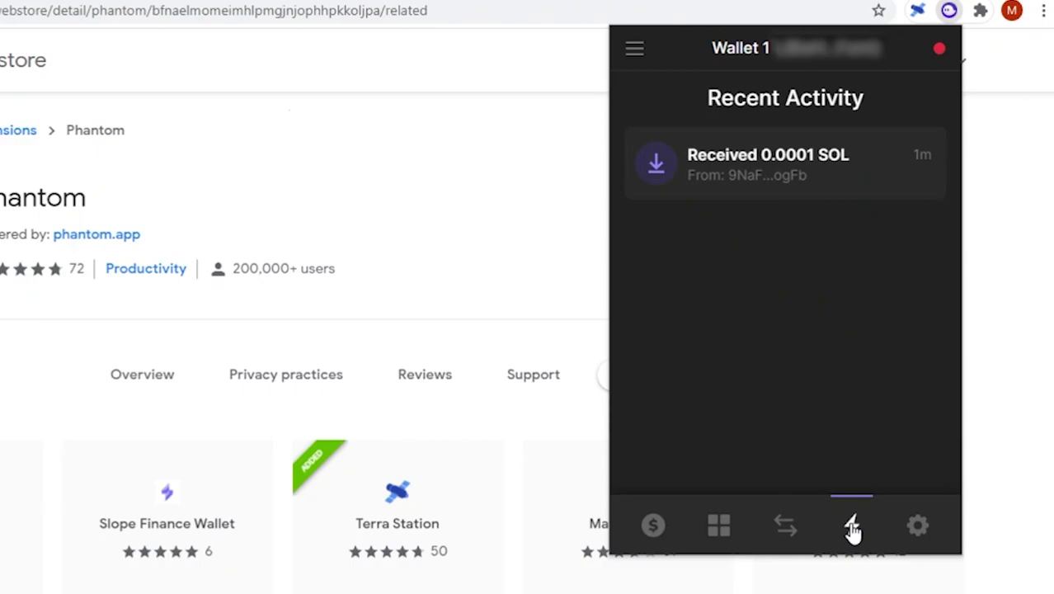
pyautogui.click(918, 526)
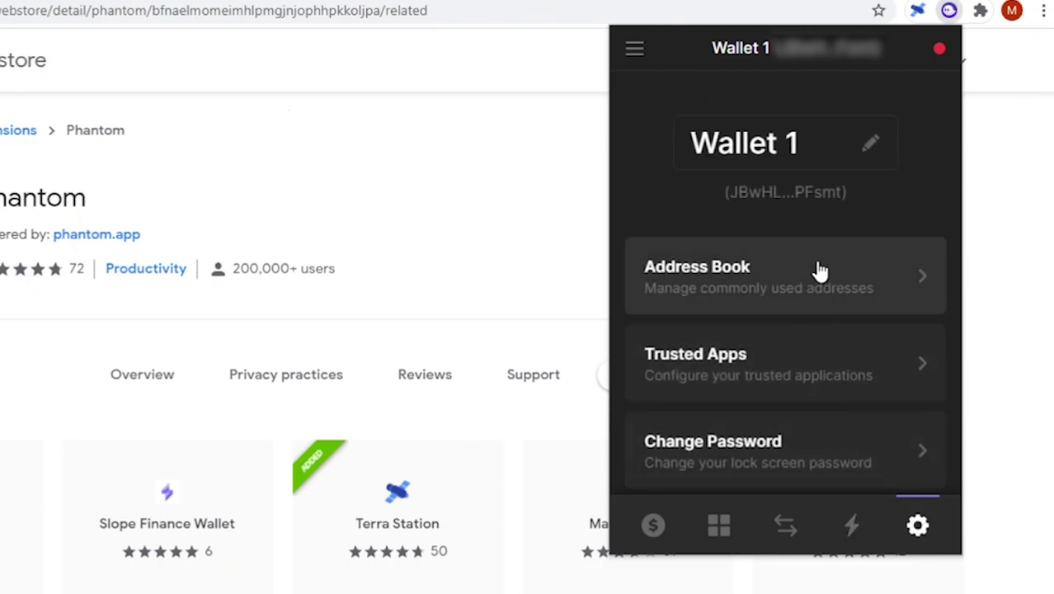
pyautogui.scroll(-2, 821, 279)
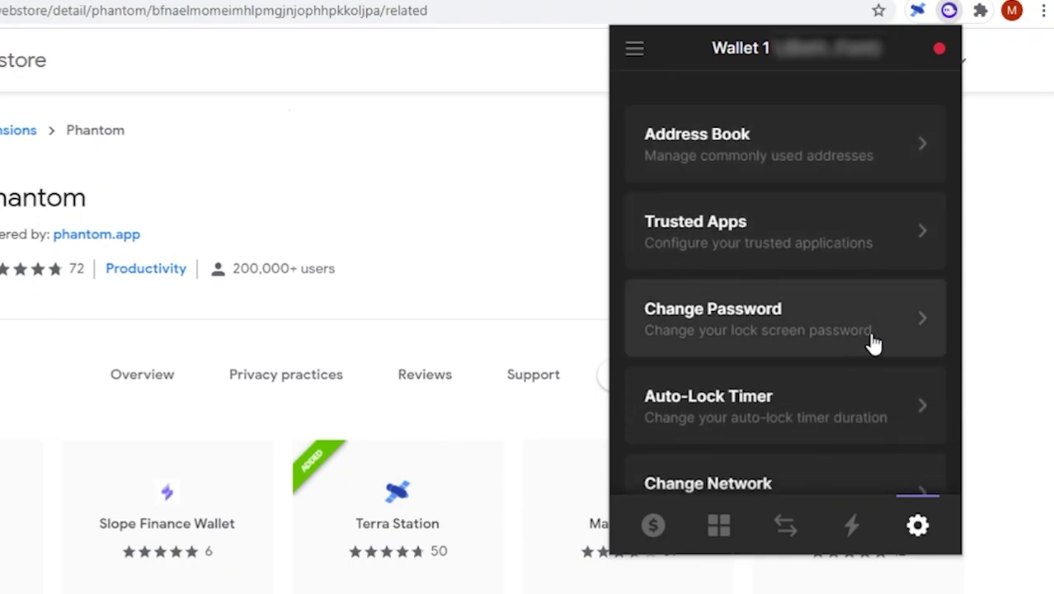
pyautogui.scroll(-2, 871, 341)
pyautogui.click(847, 278)
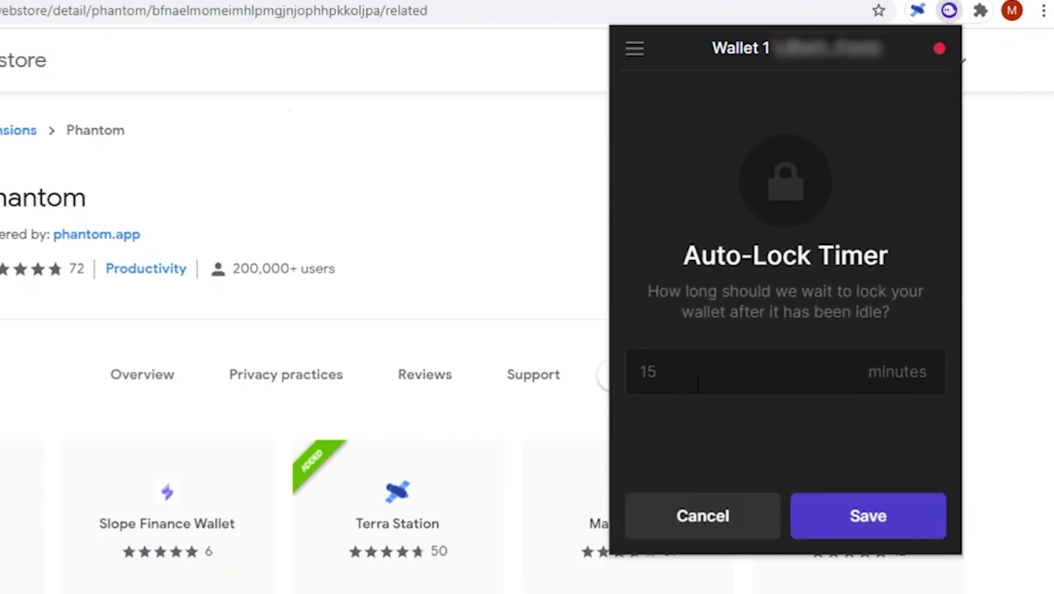
pyautogui.click(695, 376)
pyautogui.write('60')
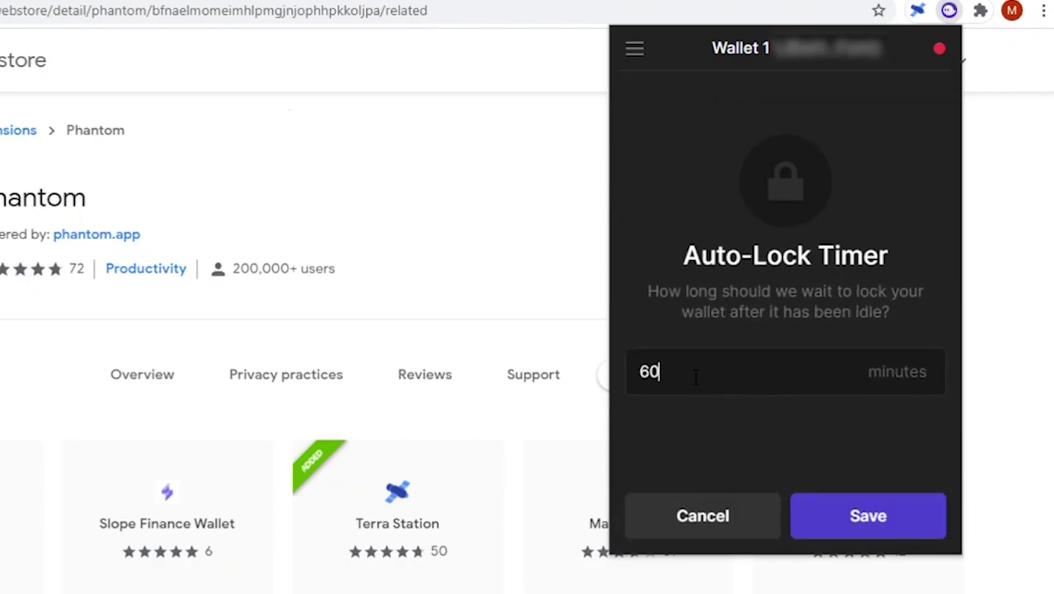
pyautogui.click(861, 523)
# - From the $ home tab, open Manage token list and browse it: Solana on, AAPE and Aave off
pyautogui.click(654, 532)
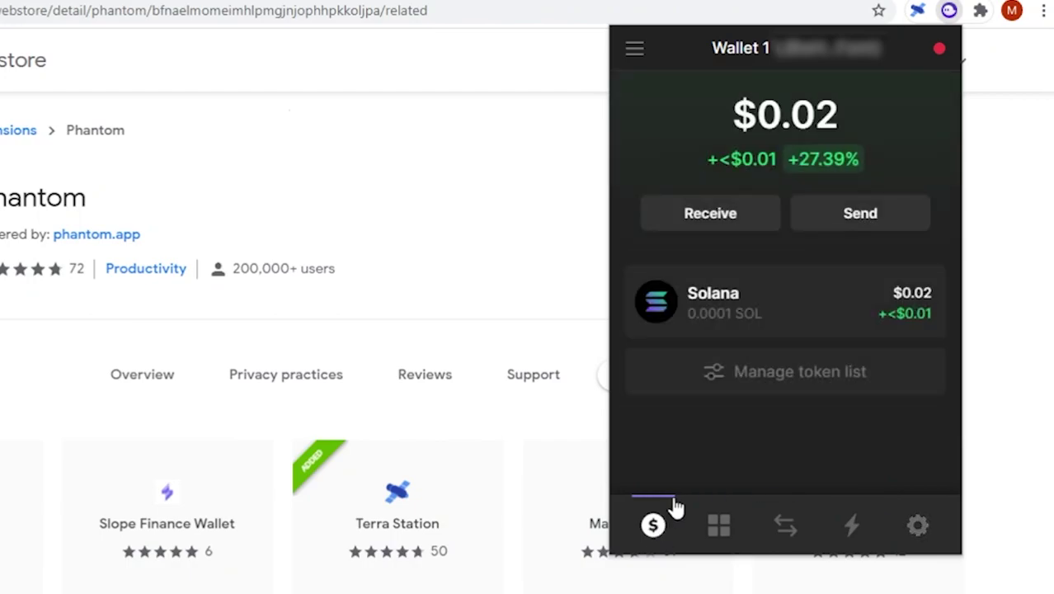
pyautogui.click(793, 381)
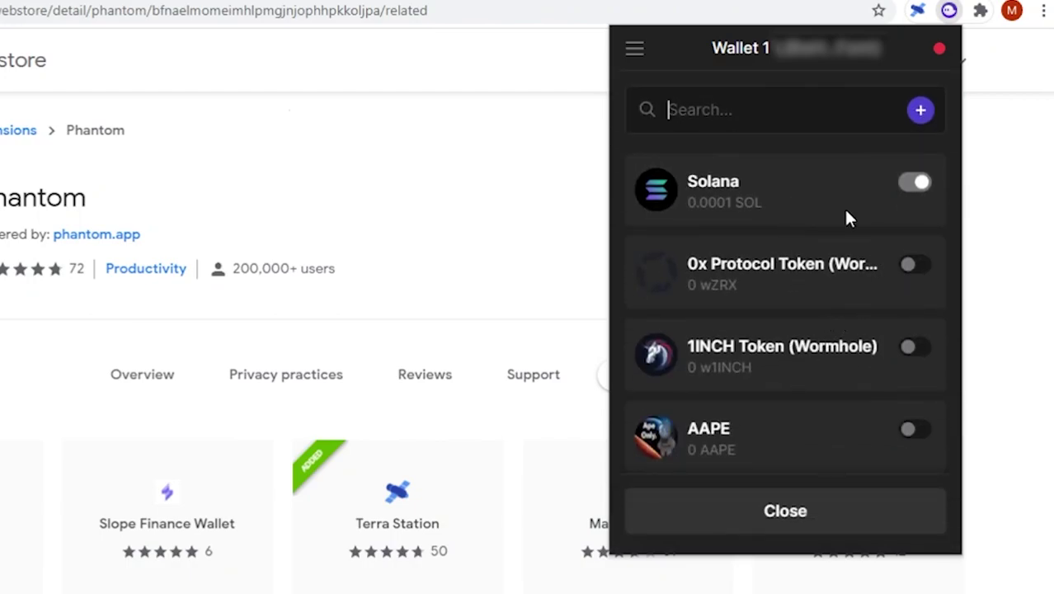
pyautogui.scroll(-2, 837, 264)
pyautogui.scroll(-2, 838, 264)
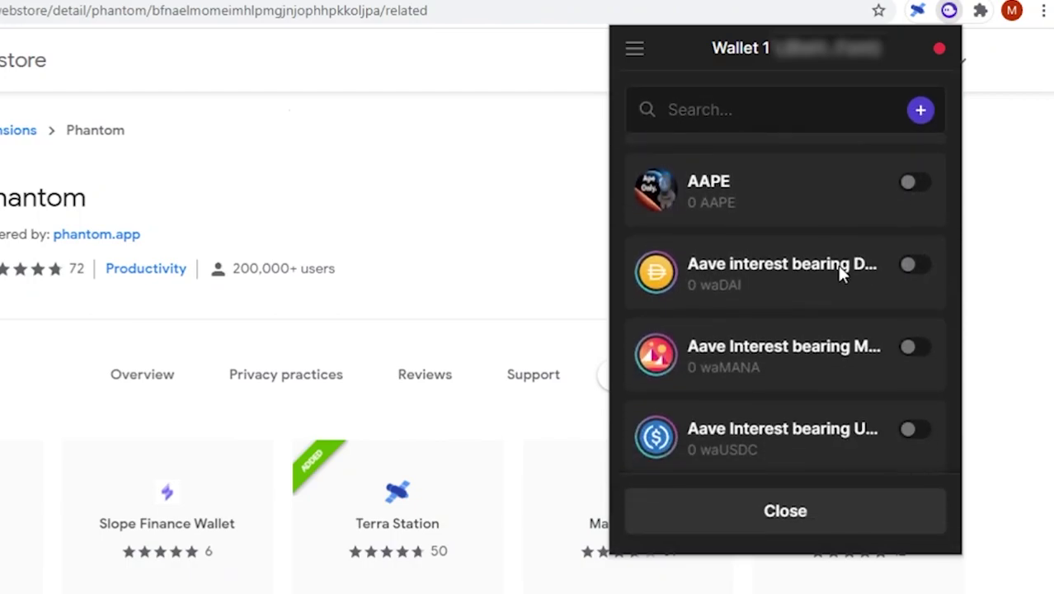